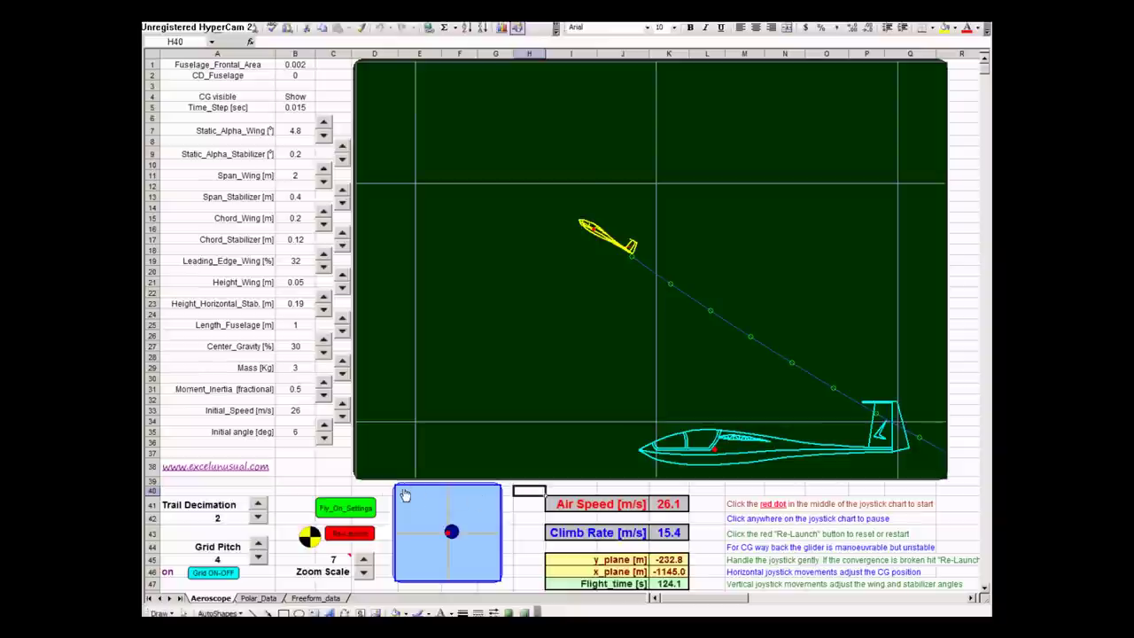
Re-launch the glider under Fly On Settings and set Static_Alpha_Stabilizer to -1 mid-flight
{"action": "left_click", "coordinate": [355, 535]}
{"action": "left_click", "coordinate": [340, 507]}
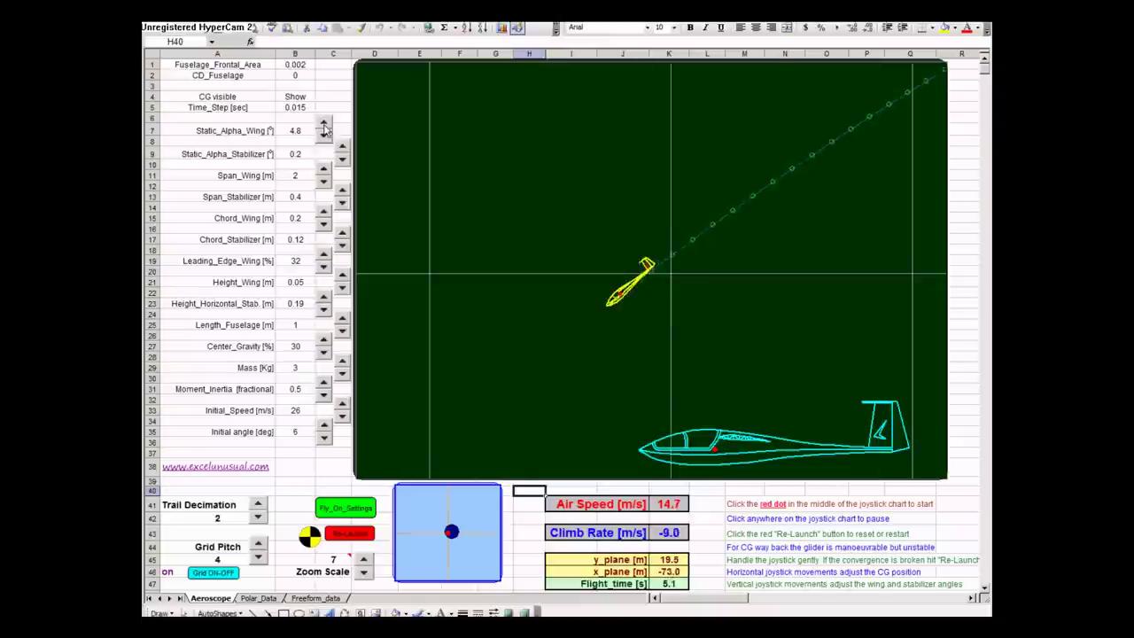
{"action": "left_click", "coordinate": [343, 158]}
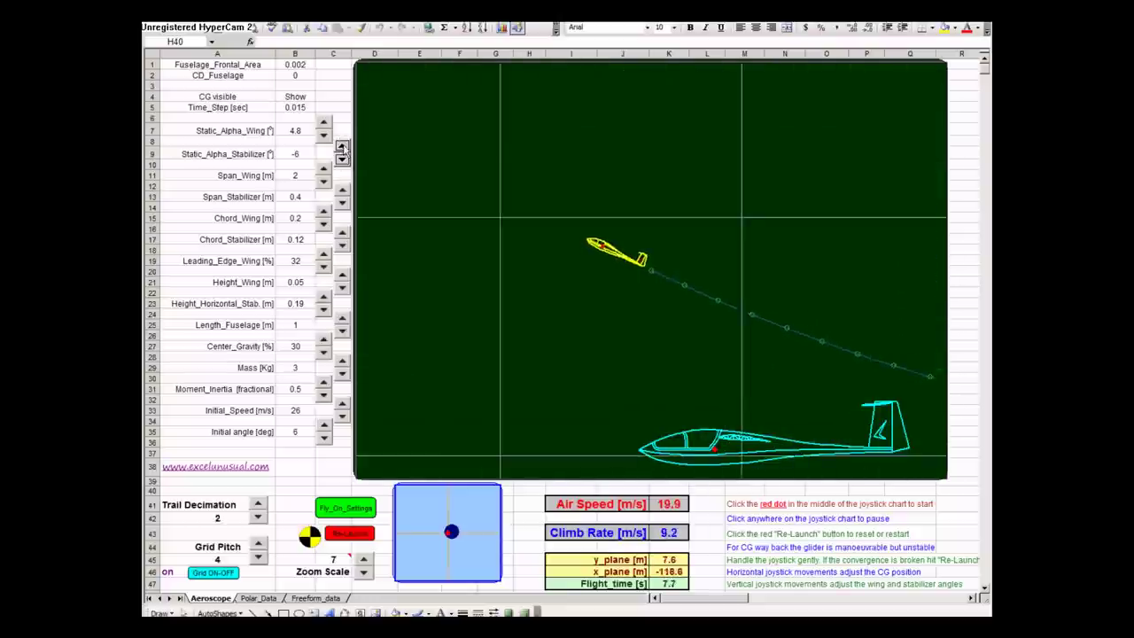
{"action": "left_click", "coordinate": [342, 146]}
{"action": "left_click", "coordinate": [342, 146]}
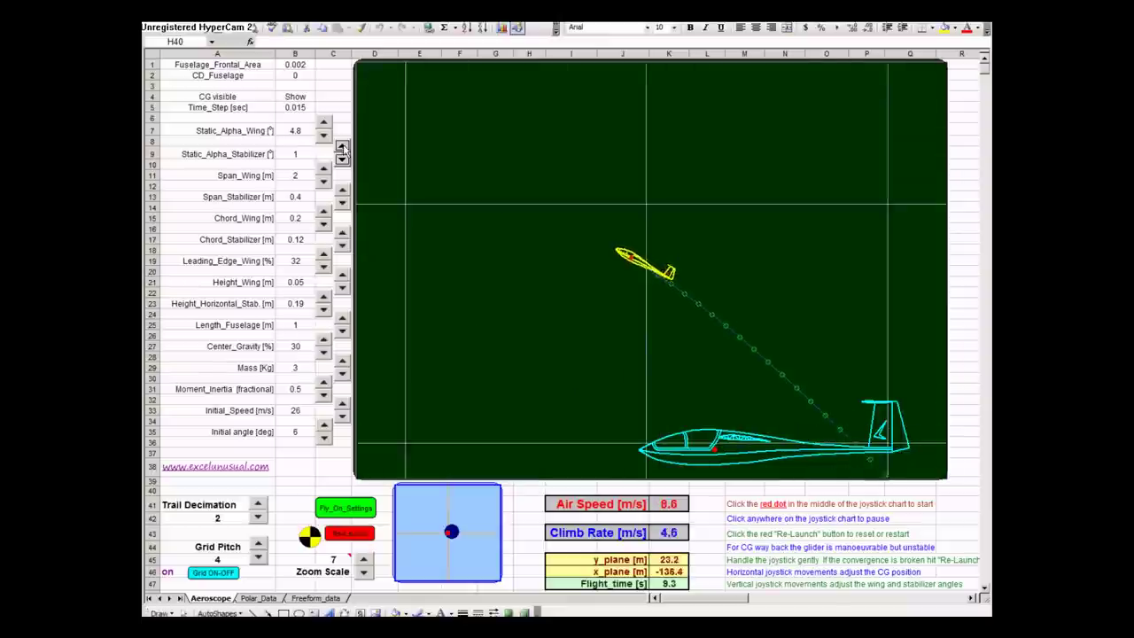
{"action": "left_click", "coordinate": [342, 159]}
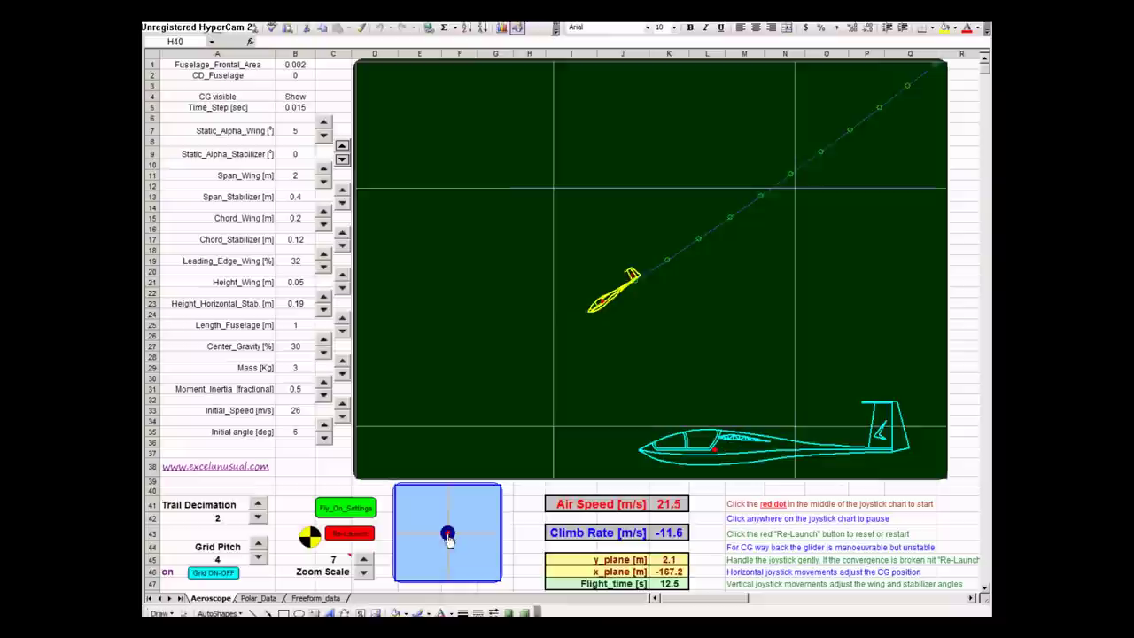
Drag the joystick dot toward wing angle 3.5, stabilizer 1.5 and CG 32% for level flight
{"action": "mouse_move", "coordinate": [448, 534]}
{"action": "left_mouse_down"}
{"action": "mouse_move", "coordinate": [453, 512]}
{"action": "mouse_move", "coordinate": [458, 544]}
{"action": "mouse_move", "coordinate": [462, 518]}
{"action": "mouse_move", "coordinate": [461, 529]}
{"action": "left_mouse_up"}
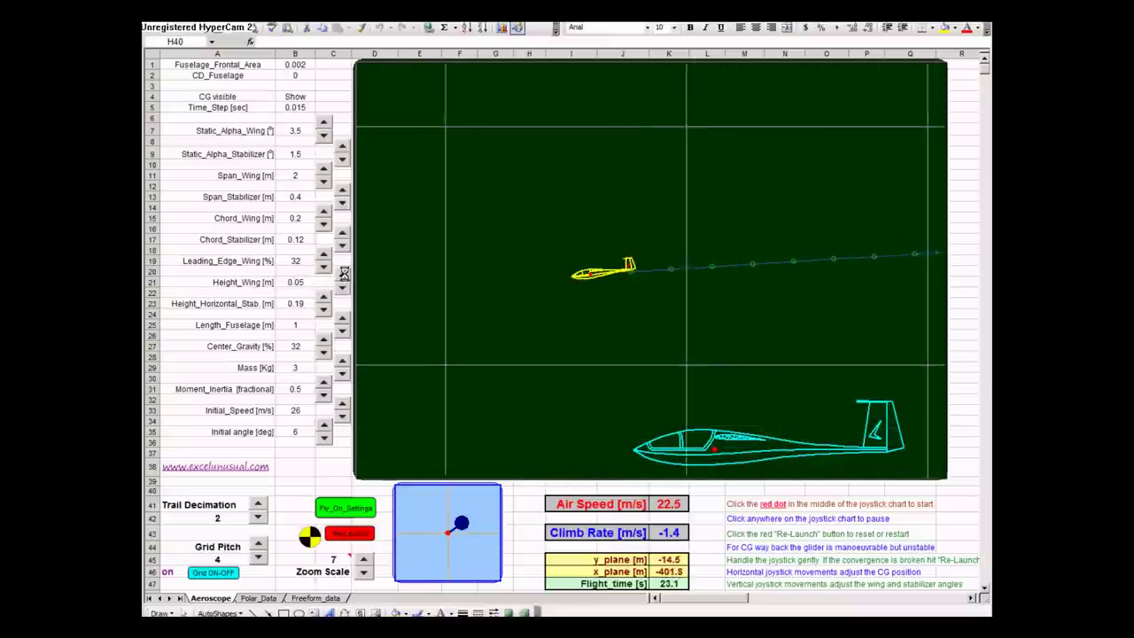
Raise the wing height to 0.2 and zoom the flight chart to scale 2
{"action": "left_click", "coordinate": [343, 274]}
{"action": "left_click_drag", "start_coordinate": [343, 275], "coordinate": [343, 274]}
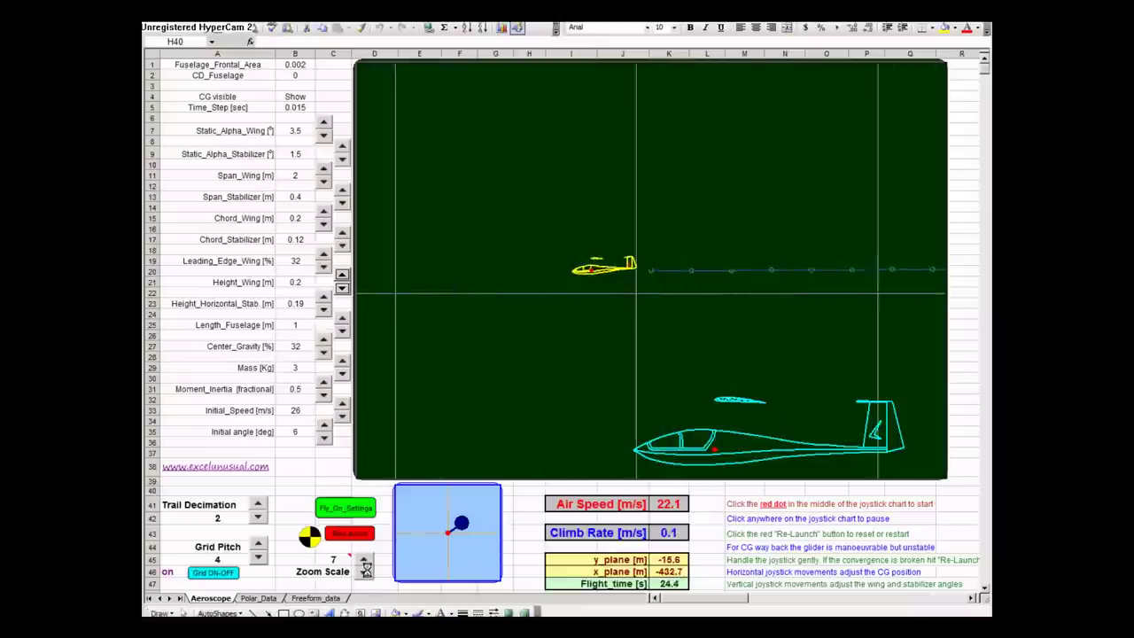
{"action": "left_click_drag", "start_coordinate": [364, 574], "coordinate": [365, 577]}
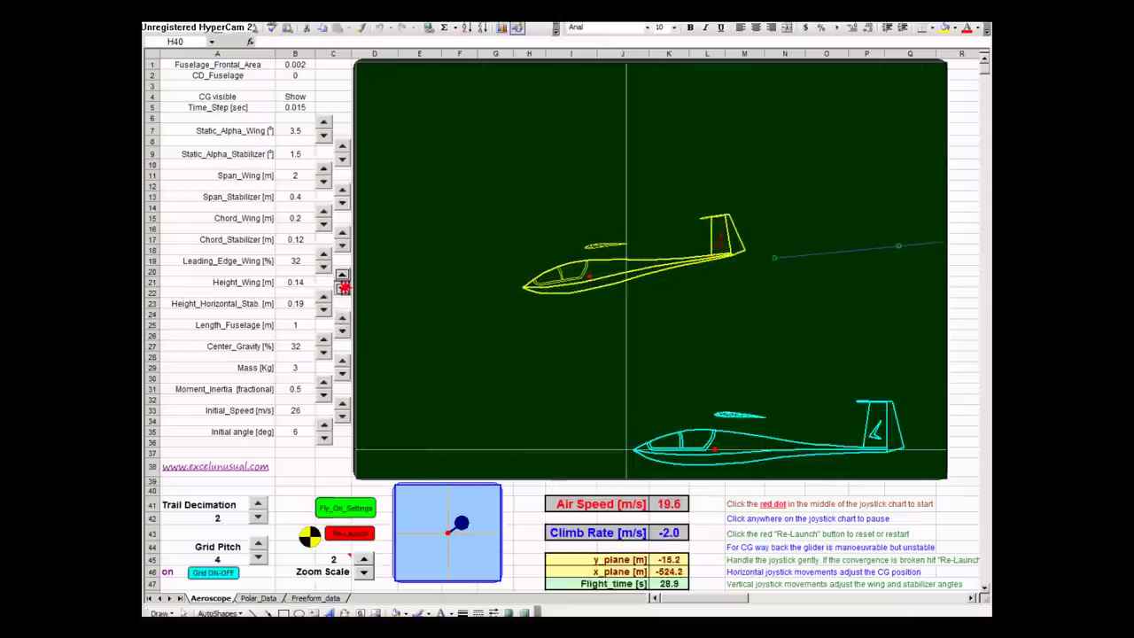
Lower the wing height to about -0.2, then nudge it back up
{"action": "left_click", "coordinate": [343, 287]}
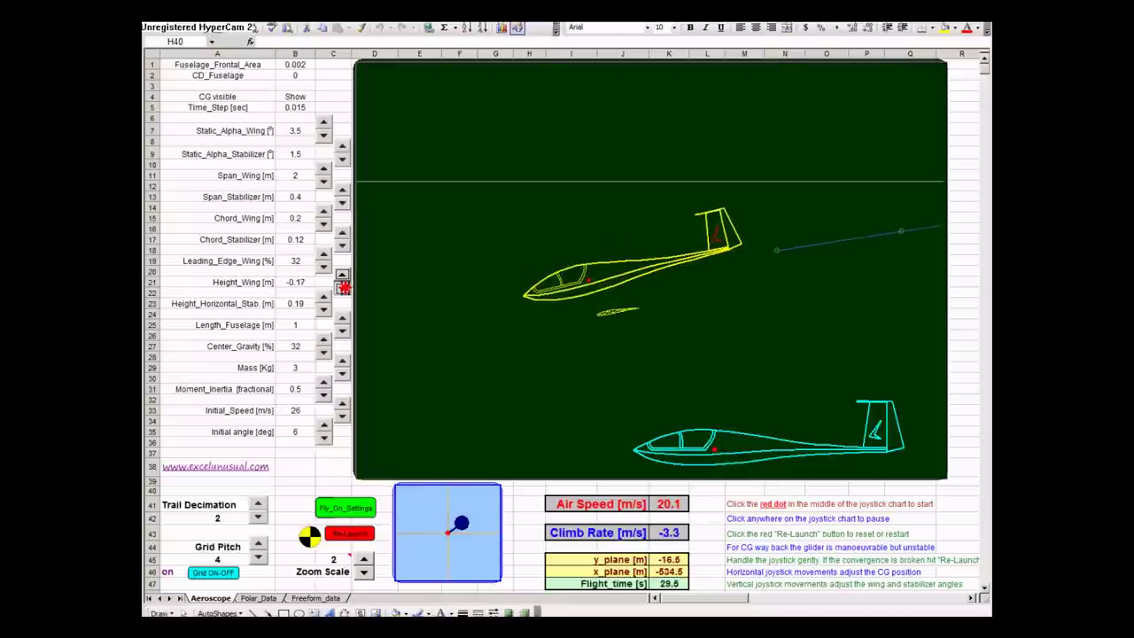
{"action": "left_click", "coordinate": [343, 287]}
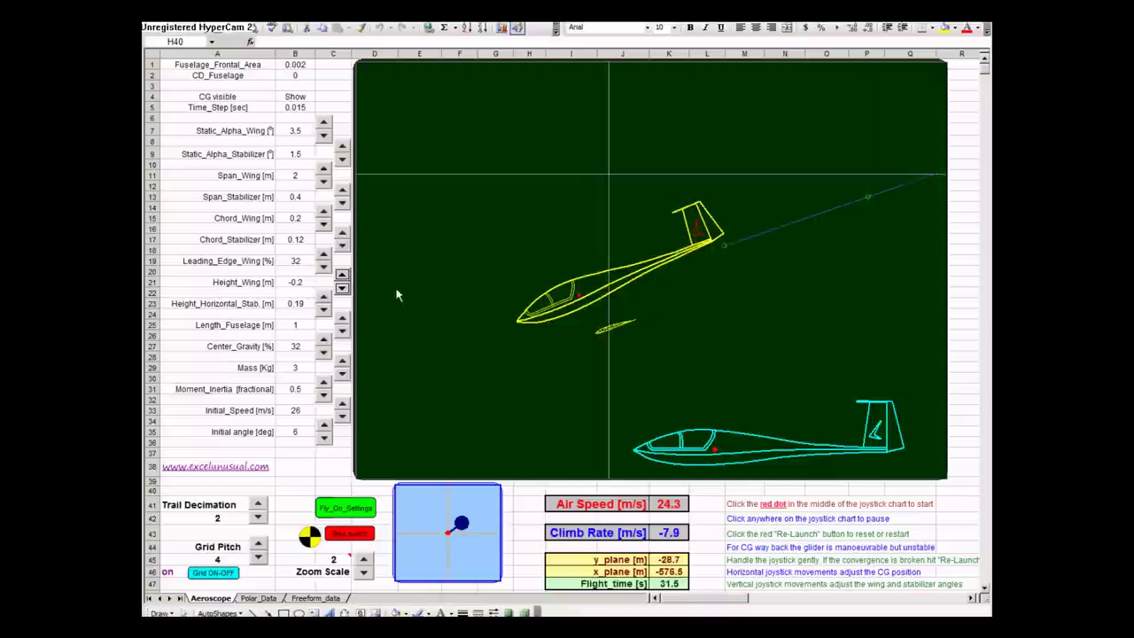
{"action": "left_click", "coordinate": [342, 274]}
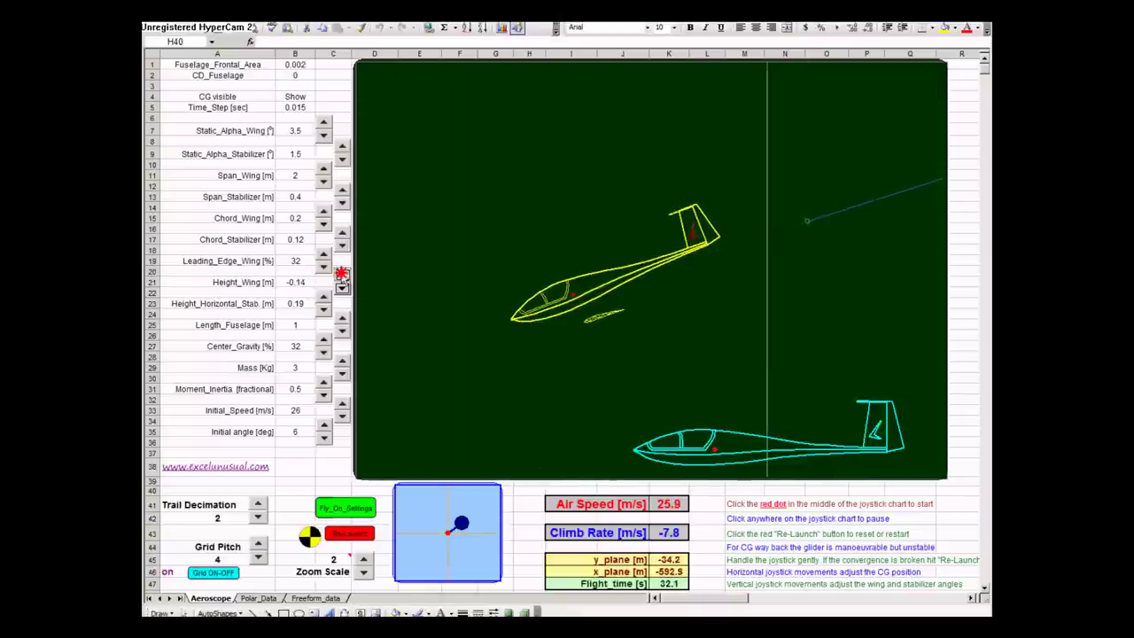
{"action": "left_click_drag", "start_coordinate": [342, 275], "coordinate": [342, 274]}
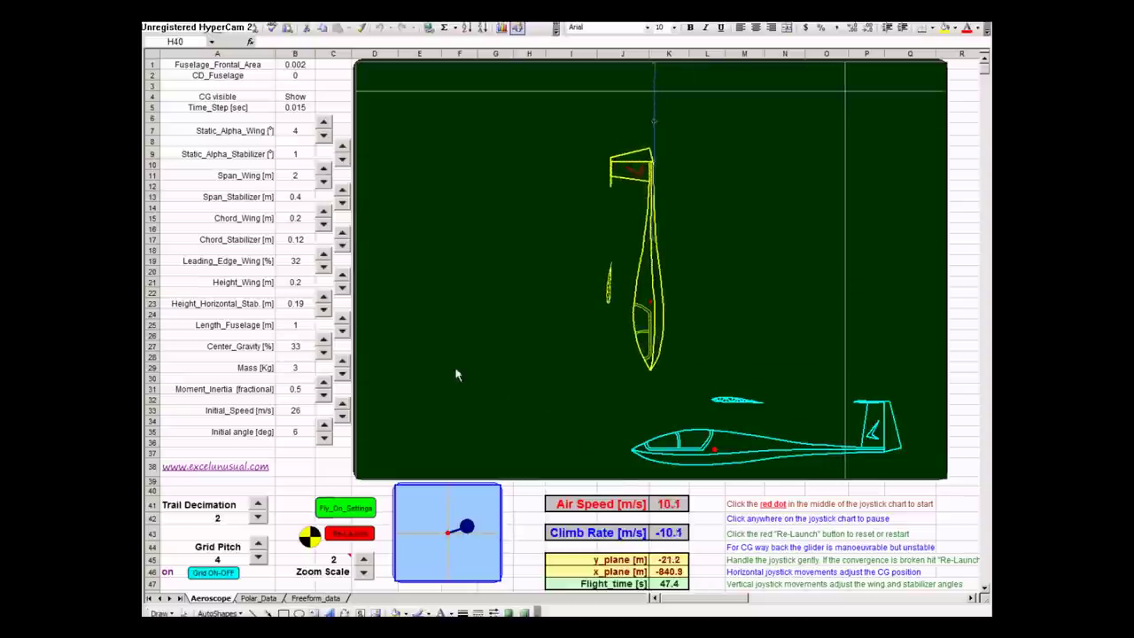
Set Height_Wing to 0.05, stepping down to 0.04 and back up
{"action": "left_click", "coordinate": [343, 289]}
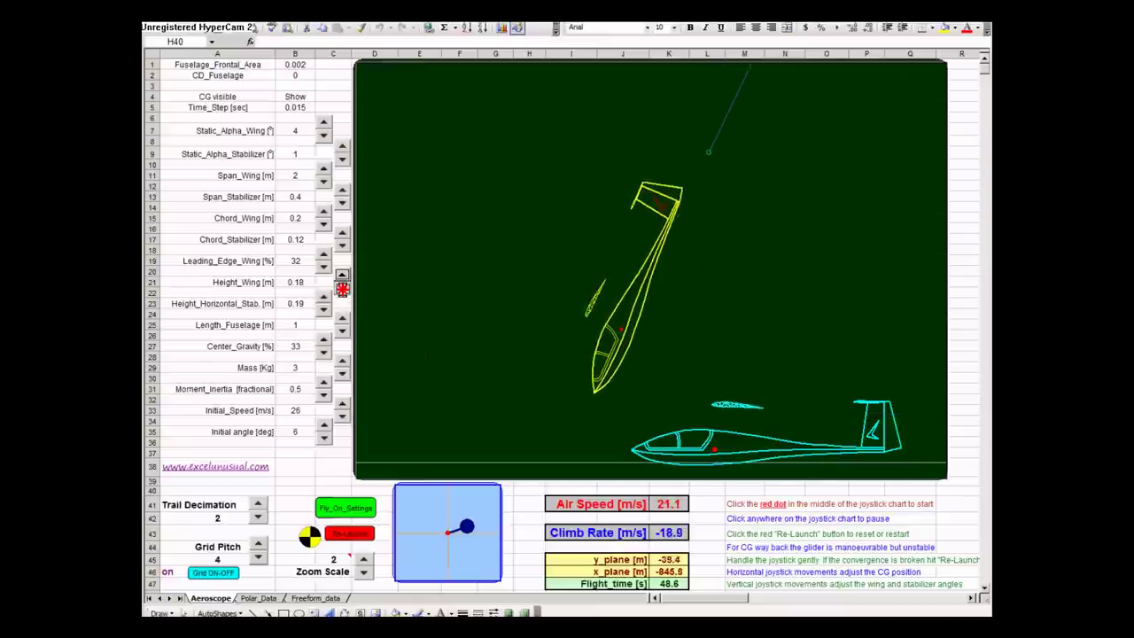
{"action": "left_click", "coordinate": [342, 289]}
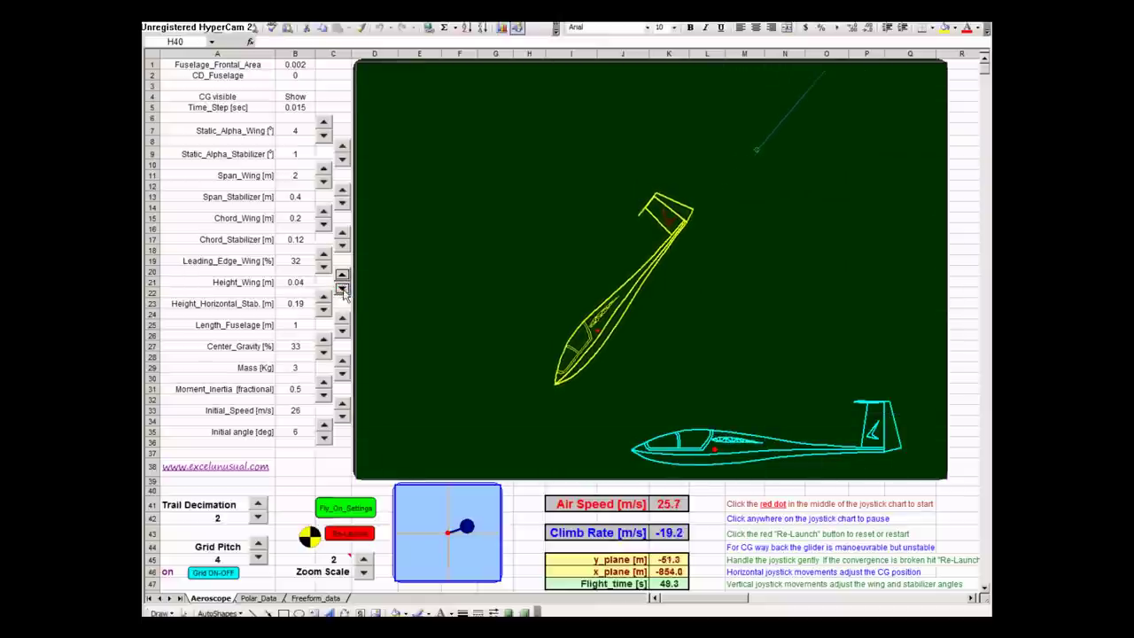
{"action": "left_click", "coordinate": [342, 275]}
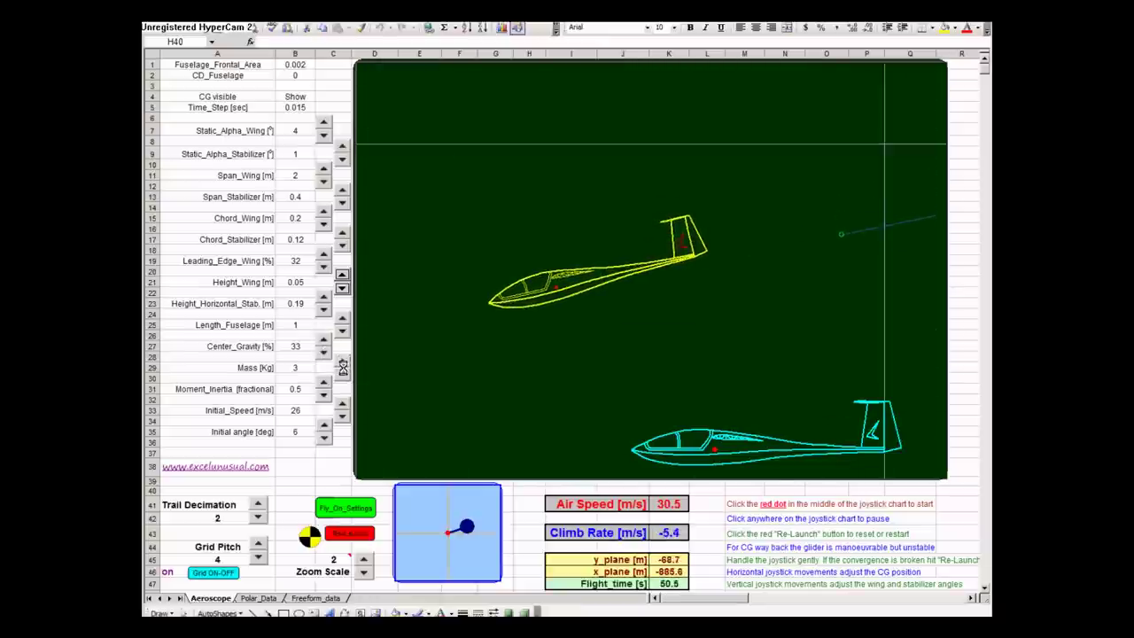
Reduce the glider's mass step by step from 2.65 down to 1 kg
{"action": "left_click", "coordinate": [342, 373]}
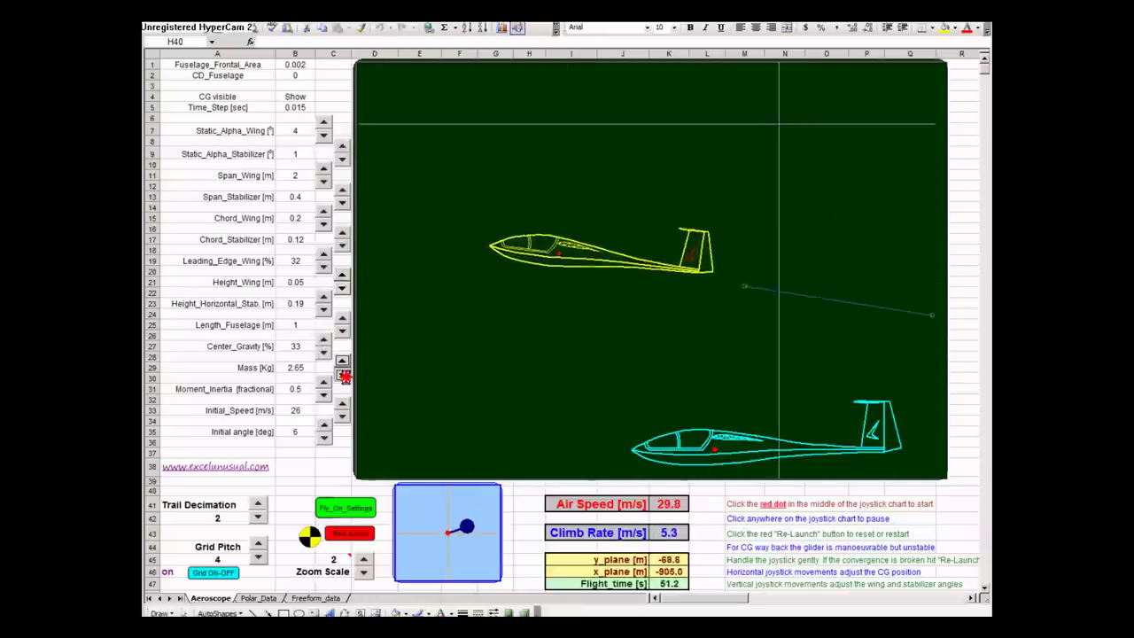
{"action": "left_click", "coordinate": [342, 373]}
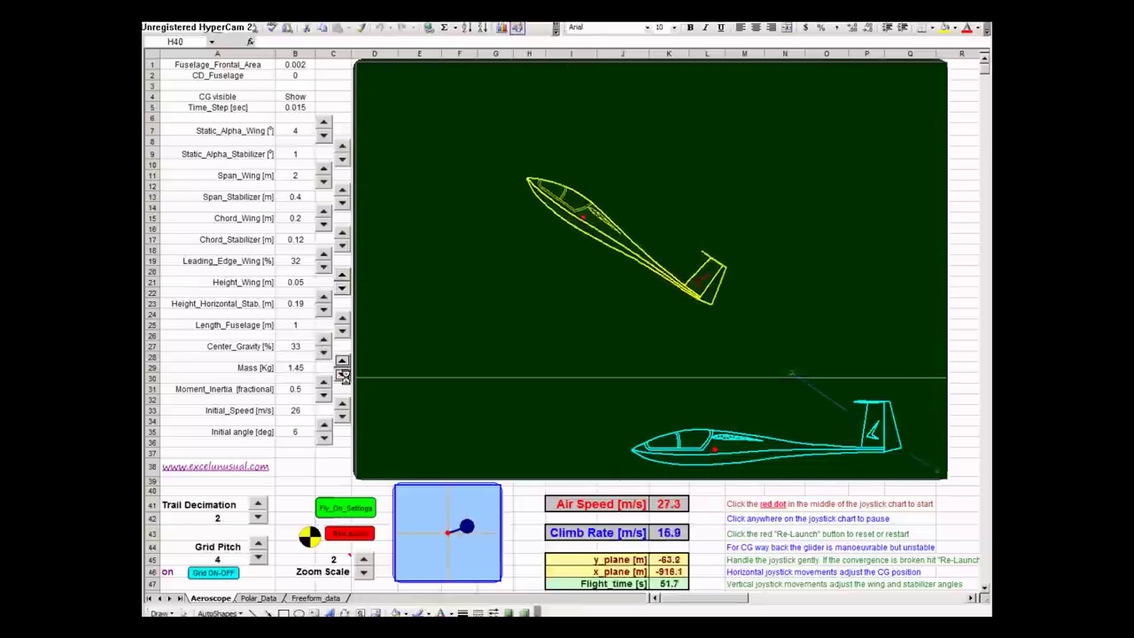
{"action": "left_click", "coordinate": [342, 373]}
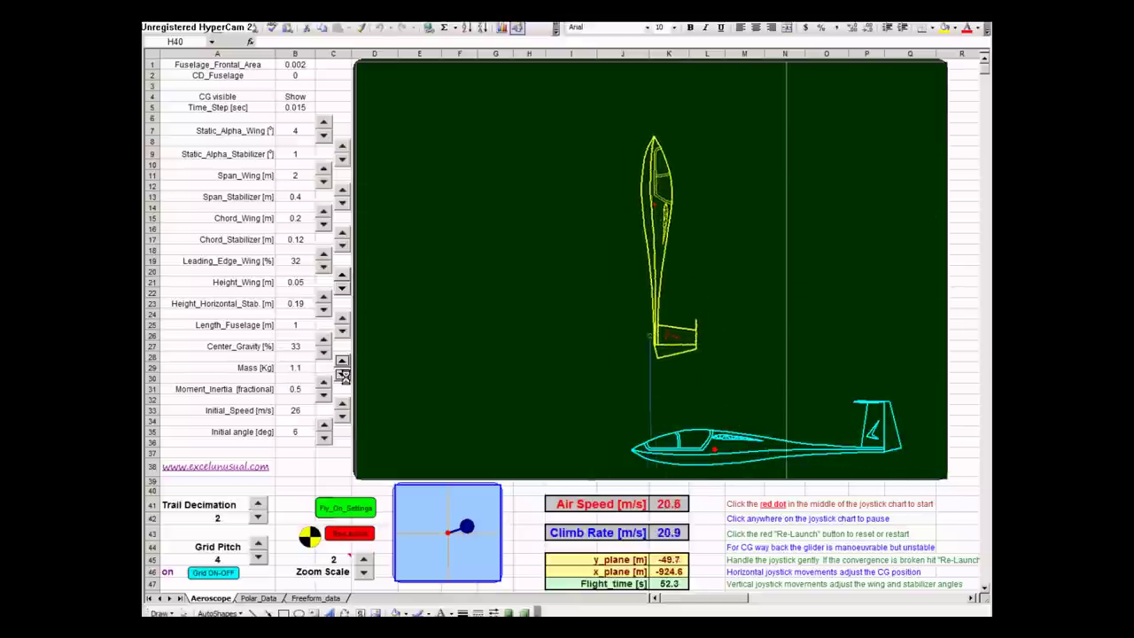
{"action": "left_click", "coordinate": [342, 373]}
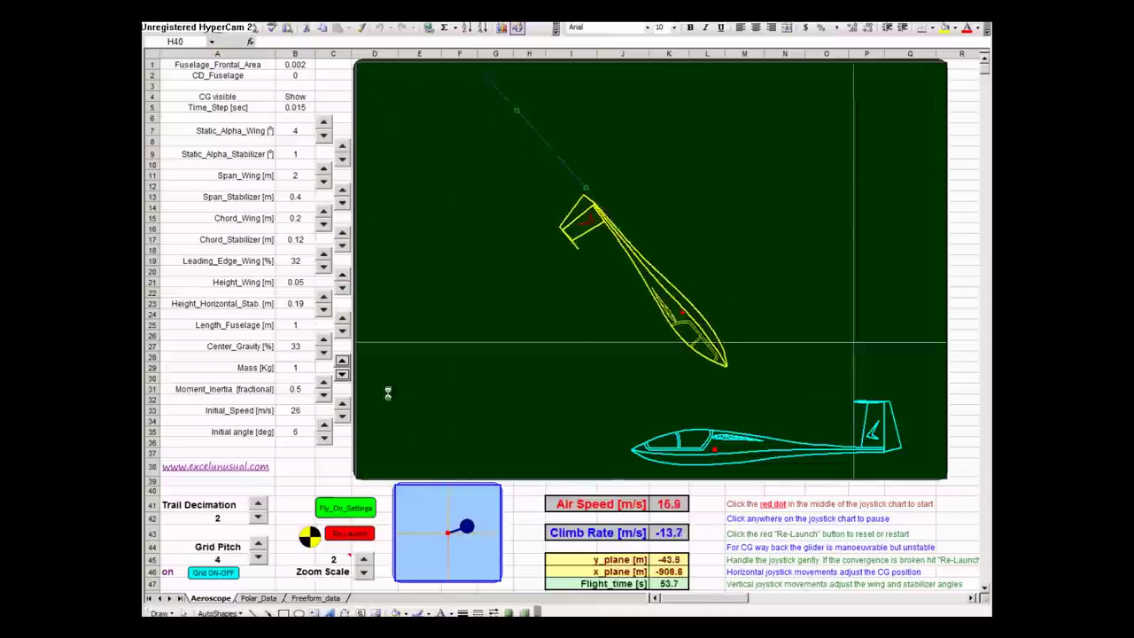
Try Zoom Scale values of 38 and 14, then settle on 3
{"action": "left_click", "coordinate": [363, 559]}
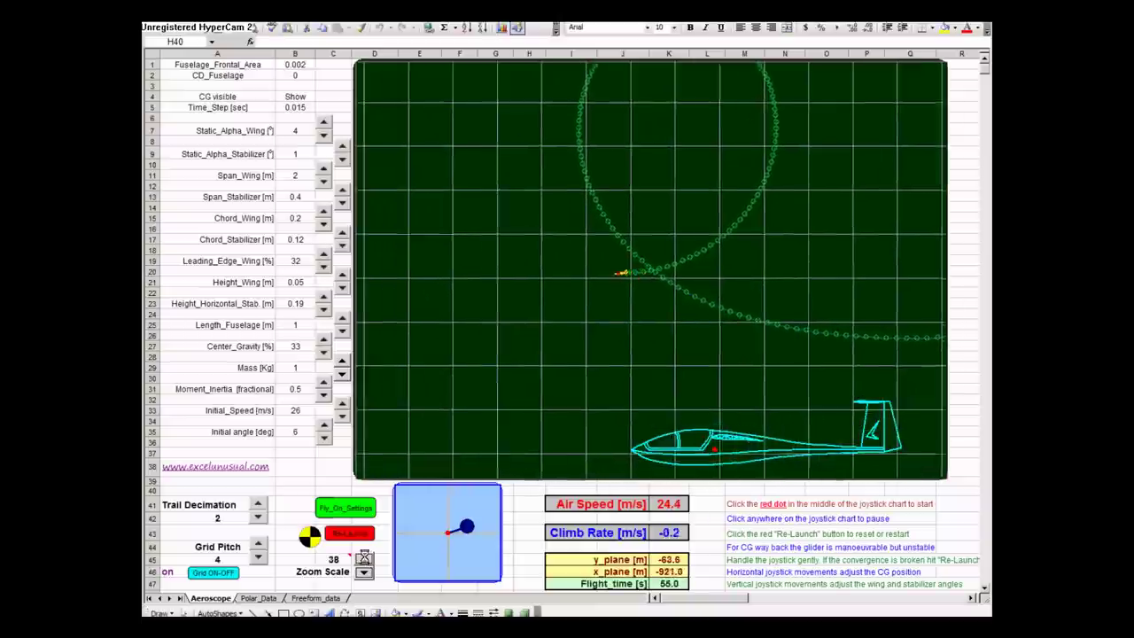
{"action": "left_click", "coordinate": [363, 561]}
{"action": "left_click", "coordinate": [364, 572]}
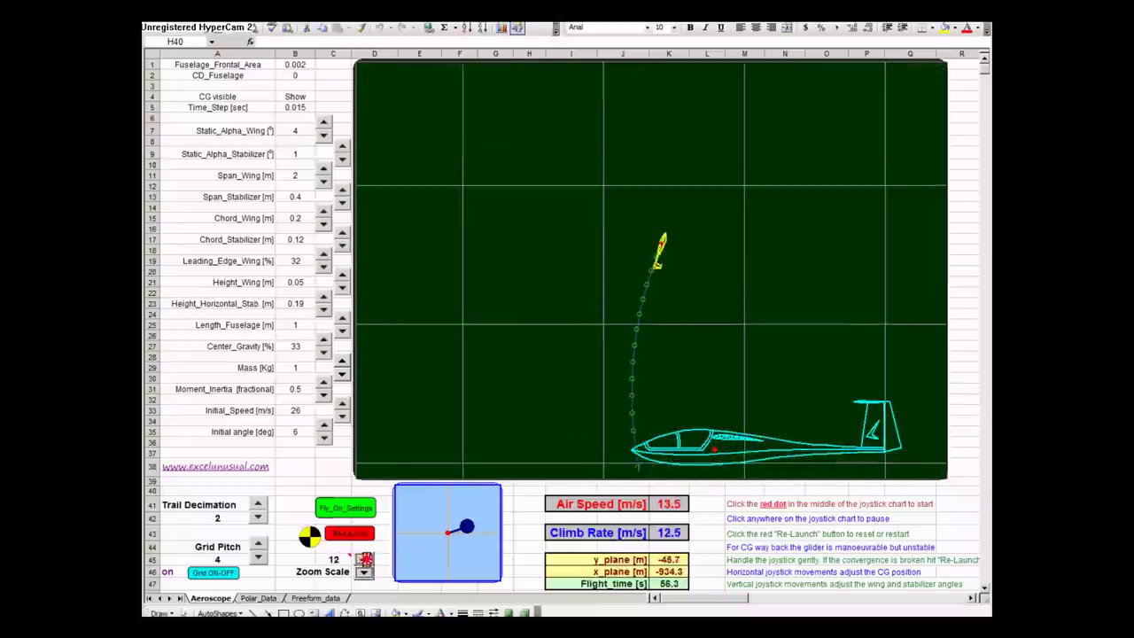
{"action": "left_click", "coordinate": [364, 560]}
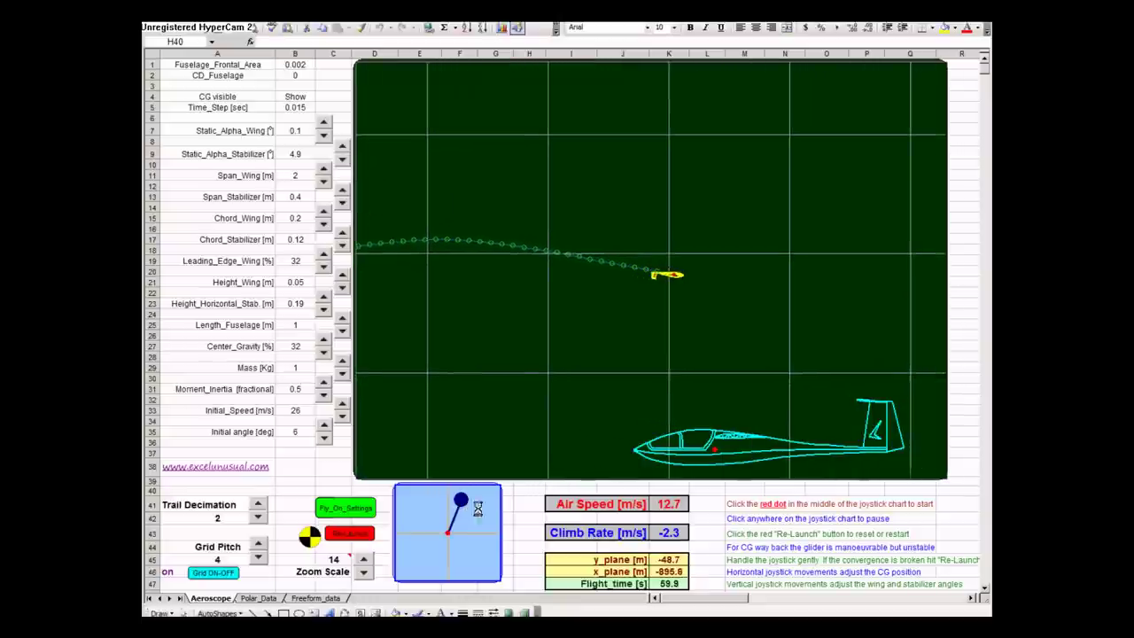
{"action": "left_click", "coordinate": [364, 569]}
{"action": "left_click", "coordinate": [364, 570]}
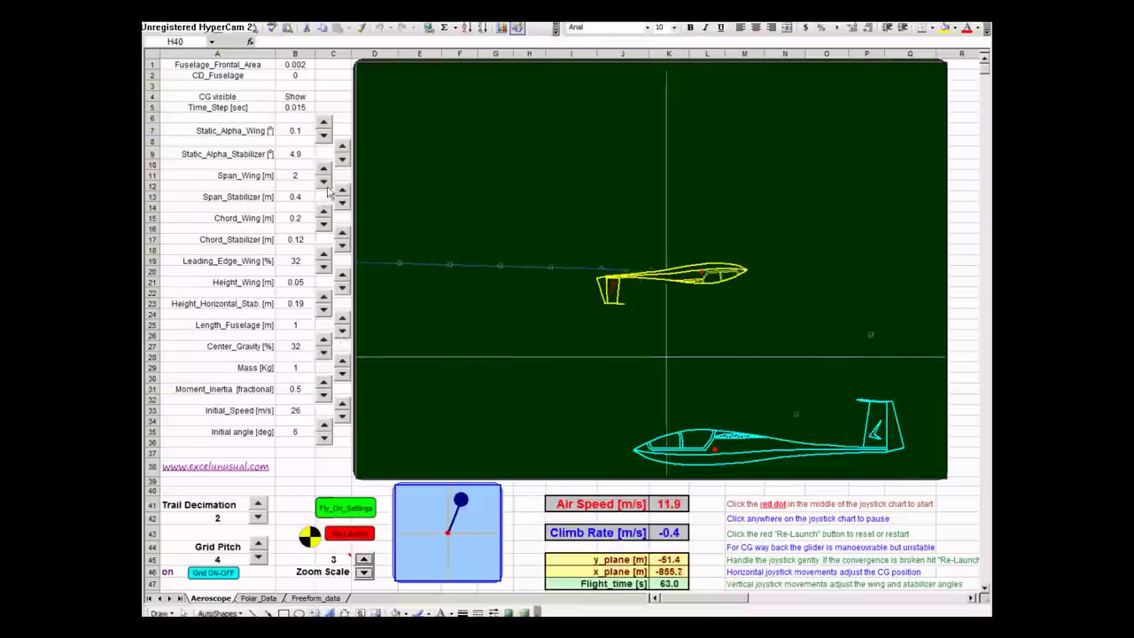
Lengthen the stabilizer chord to 0.17 and 0.2, then bring it back to 0.12
{"action": "left_click", "coordinate": [341, 232]}
{"action": "left_click", "coordinate": [341, 232]}
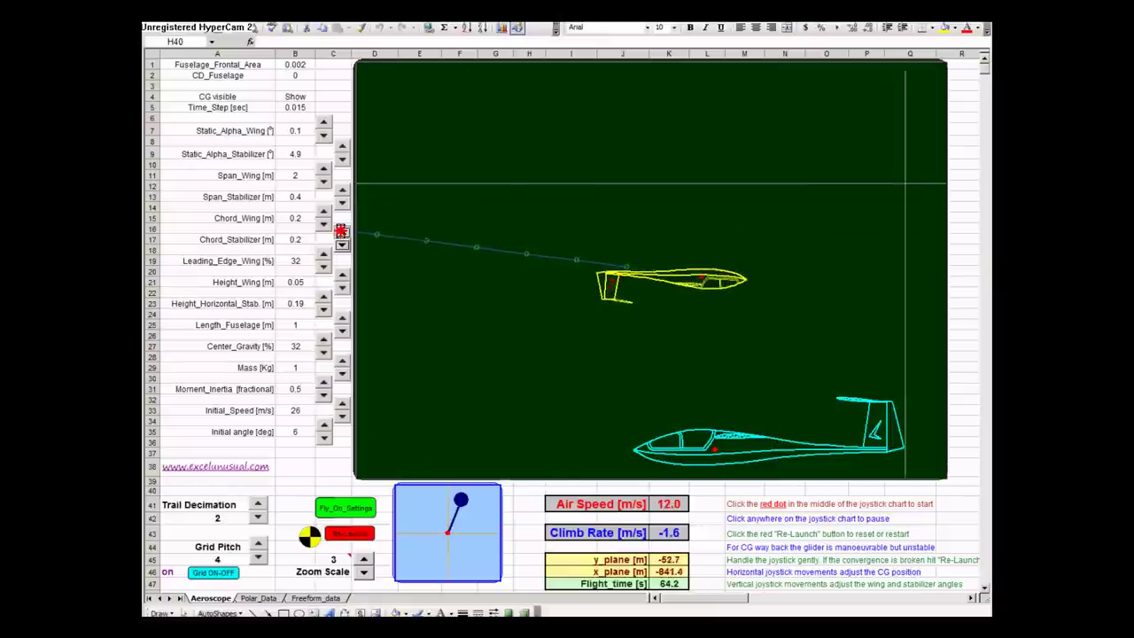
{"action": "left_click", "coordinate": [342, 245]}
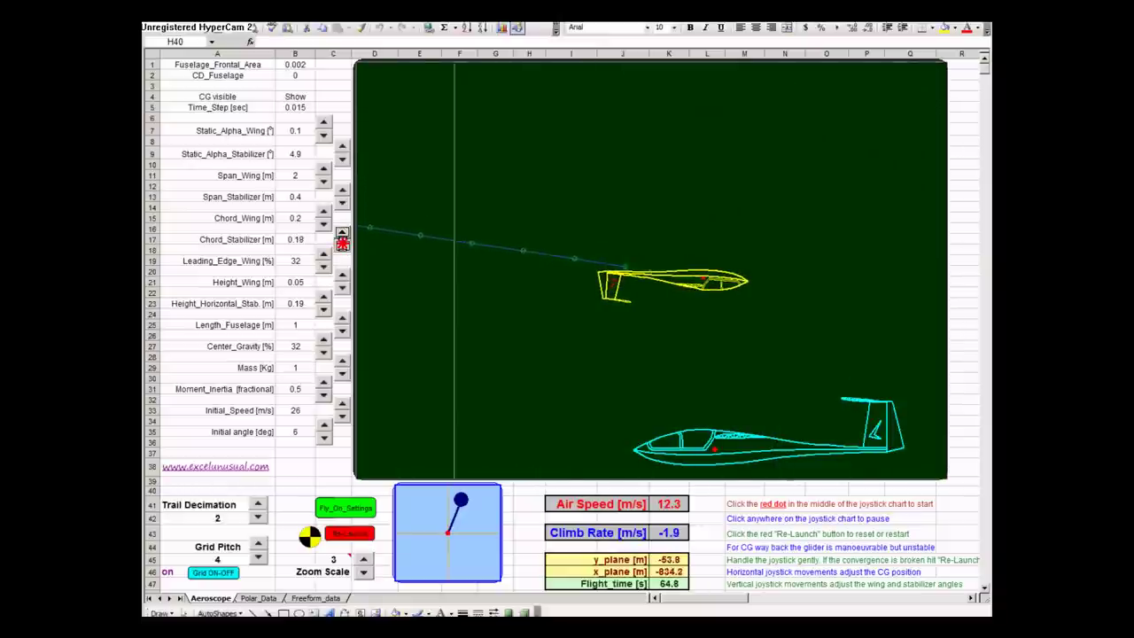
{"action": "left_click", "coordinate": [342, 233]}
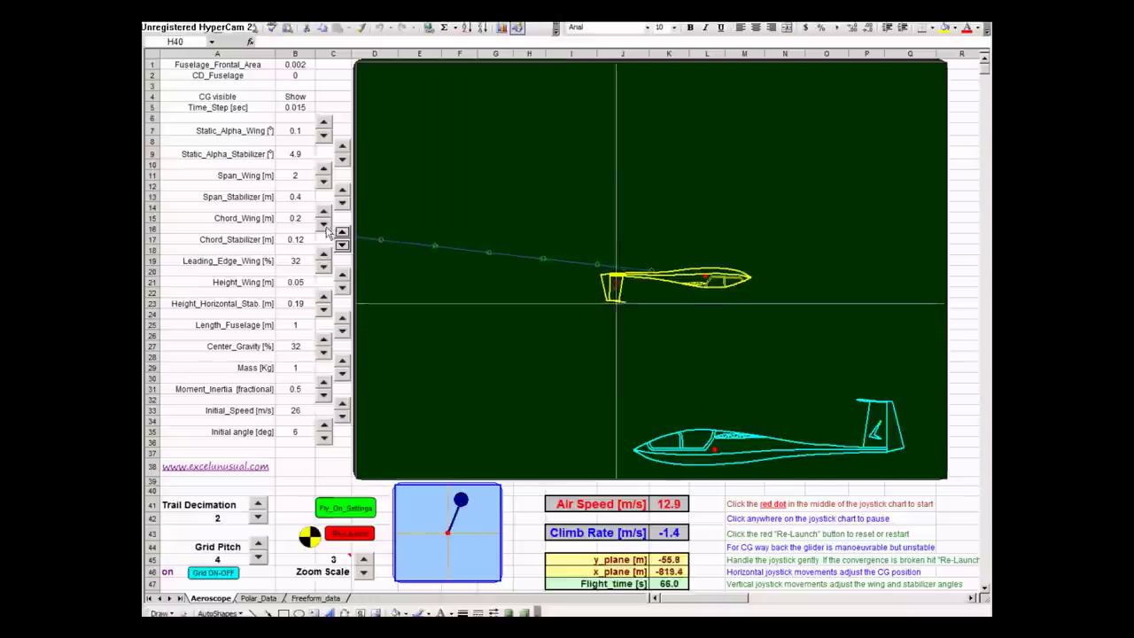
Widen the wing chord to 0.3, cut it to 0.1, then restore it to 0.2
{"action": "left_click", "coordinate": [325, 209]}
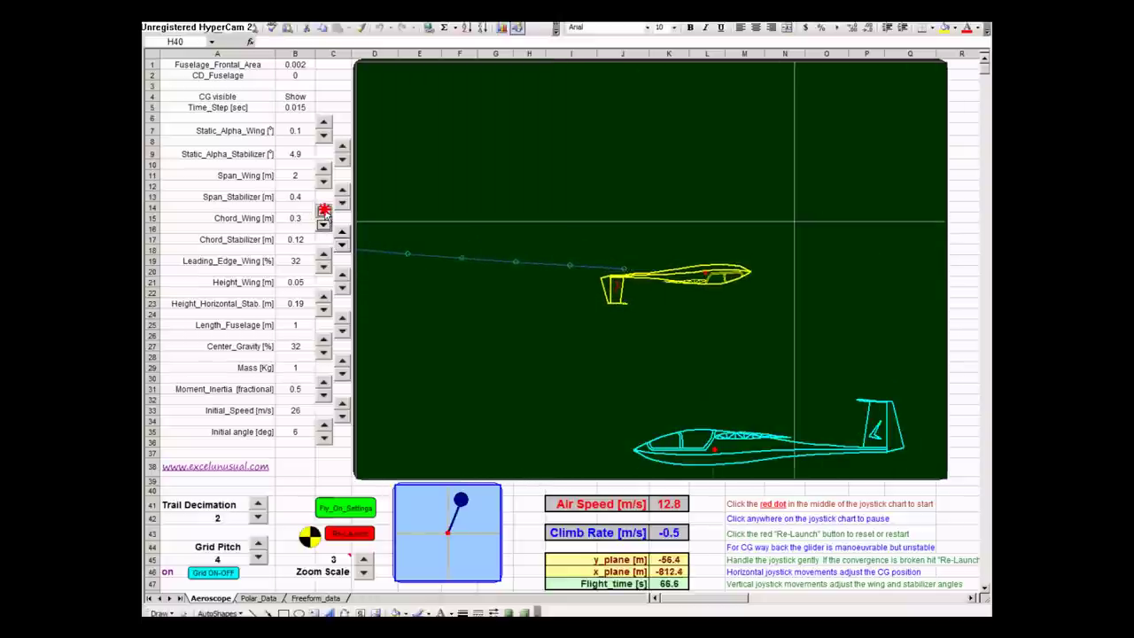
{"action": "left_click", "coordinate": [324, 210]}
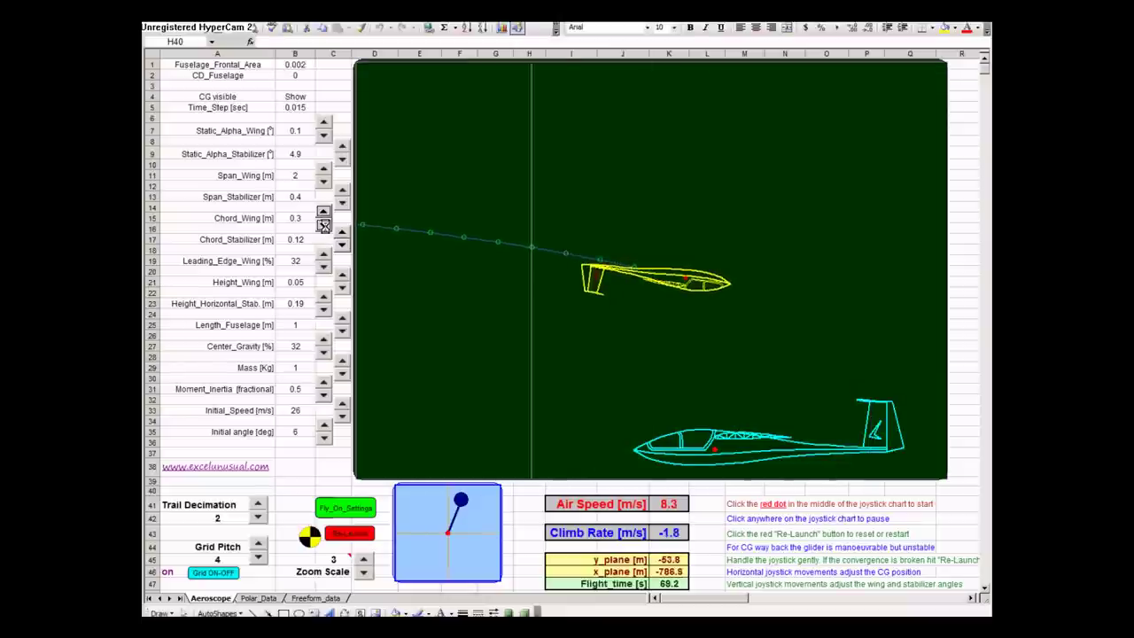
{"action": "left_click", "coordinate": [324, 225]}
{"action": "left_click", "coordinate": [325, 225]}
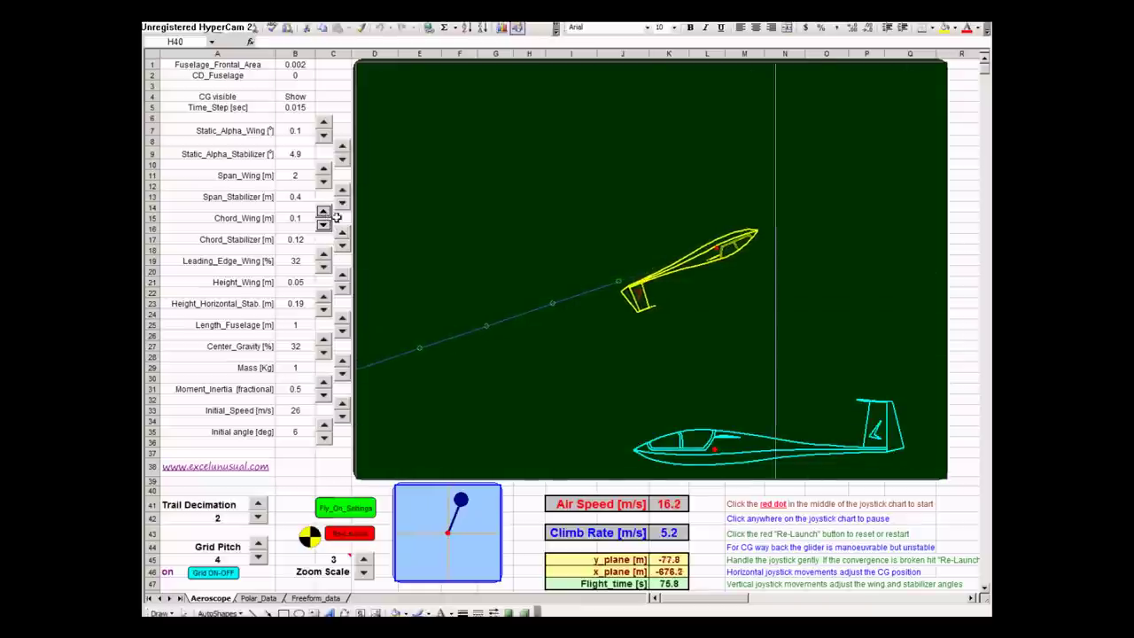
{"action": "left_click", "coordinate": [323, 213]}
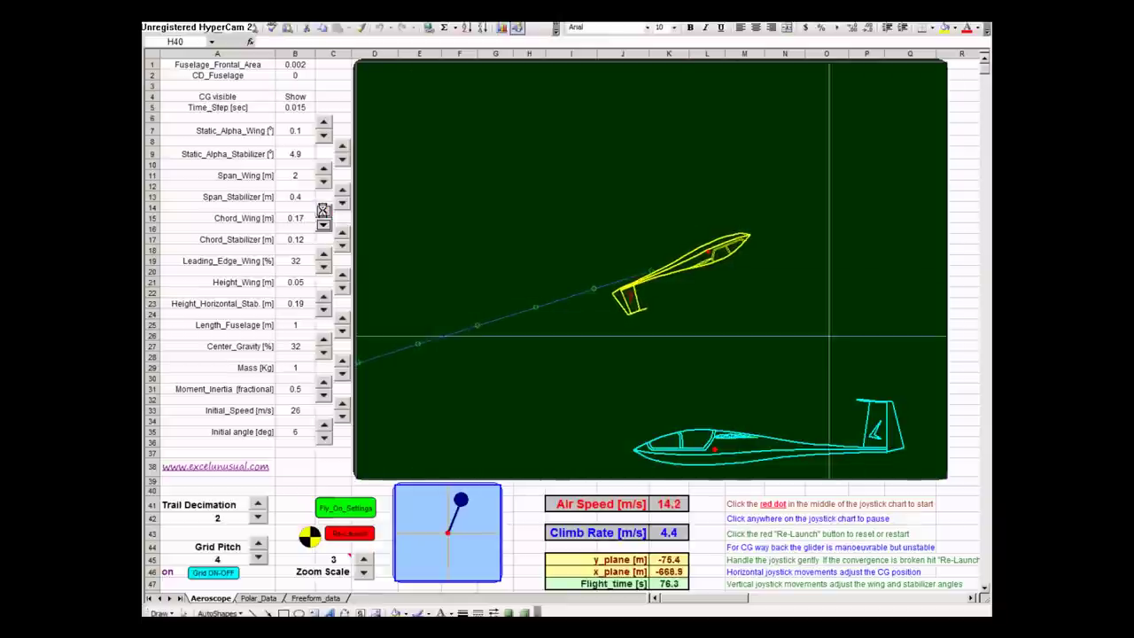
{"action": "left_click", "coordinate": [323, 212]}
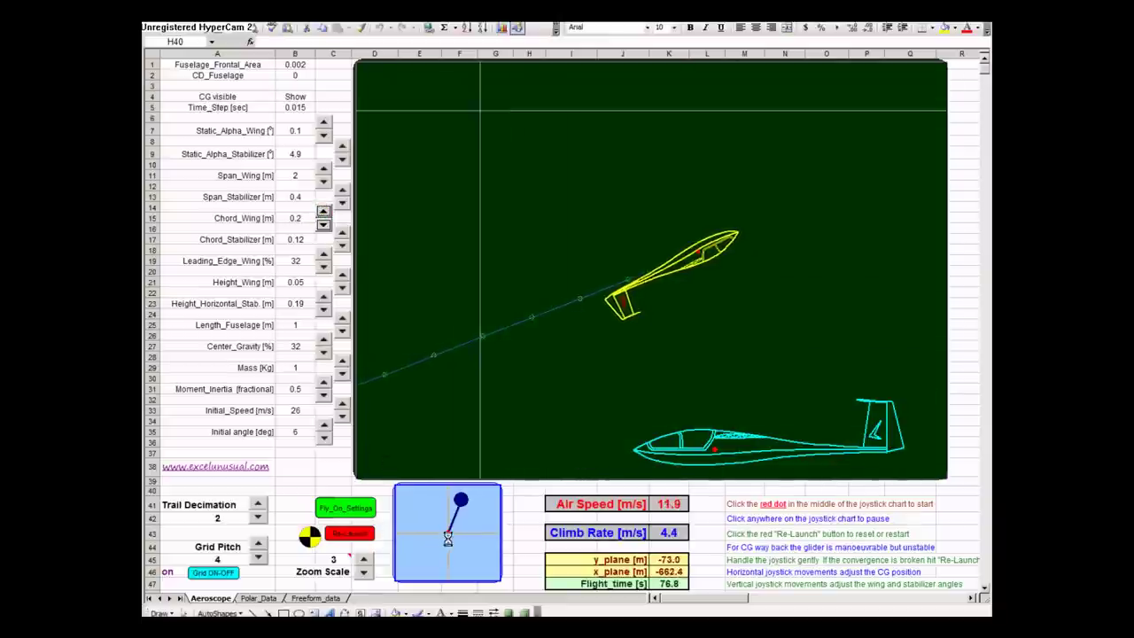
Level the glider out with the joystick and increase the Grid Pitch
{"action": "left_click_drag", "start_coordinate": [461, 501], "coordinate": [461, 555]}
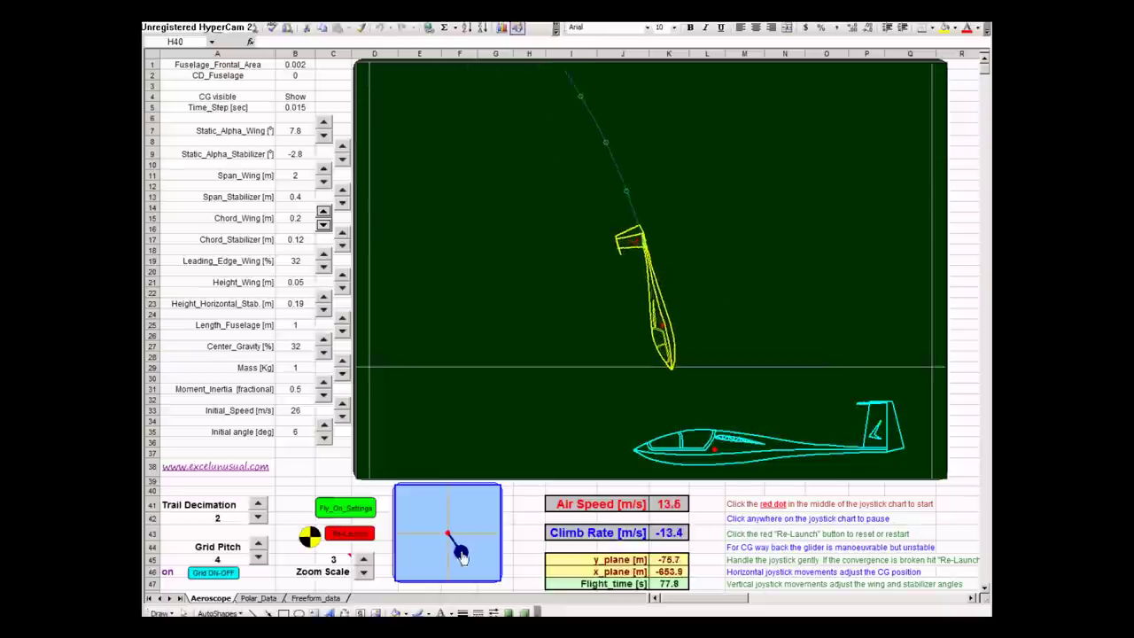
{"action": "left_click_drag", "start_coordinate": [460, 551], "coordinate": [455, 511]}
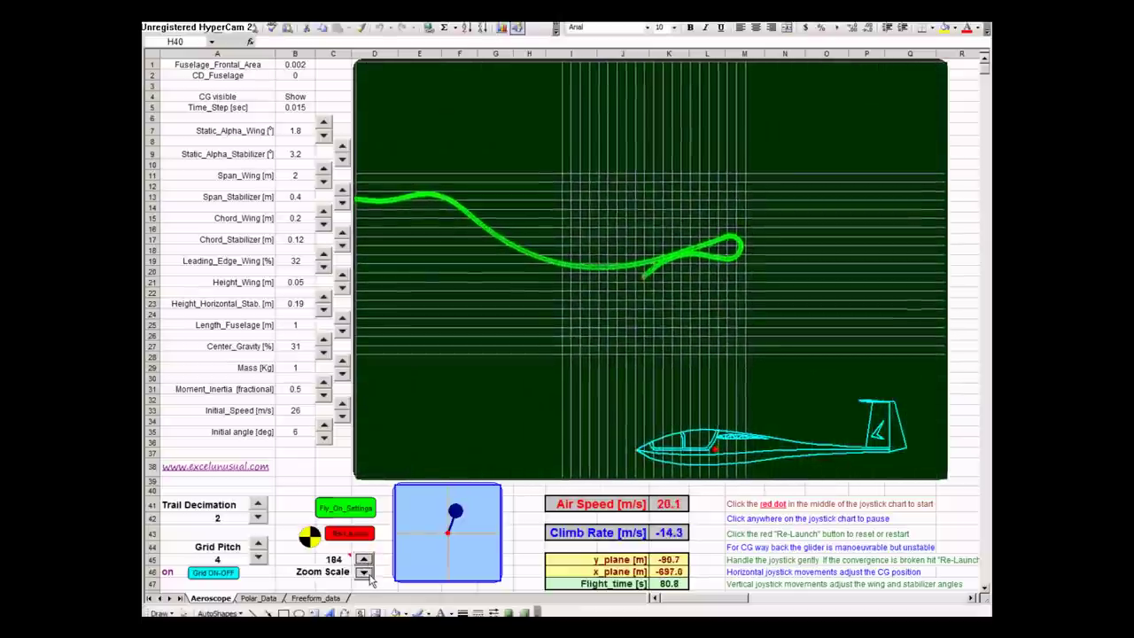
{"action": "left_click", "coordinate": [259, 543]}
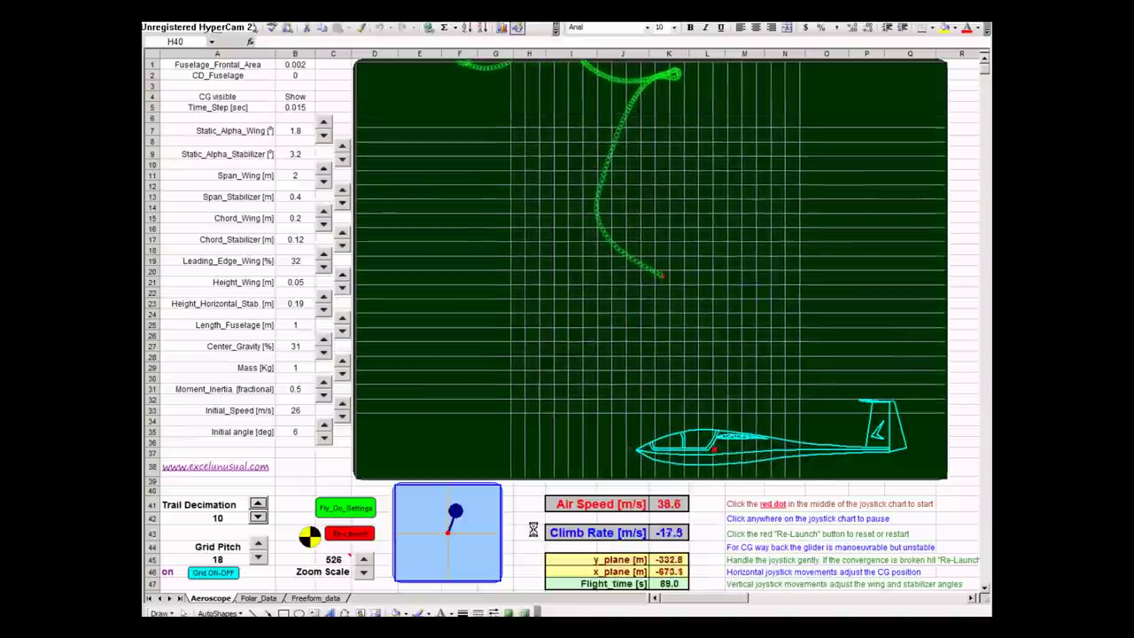
Zoom the flight view back in and lower Trail Decimation to 2
{"action": "left_click", "coordinate": [364, 571]}
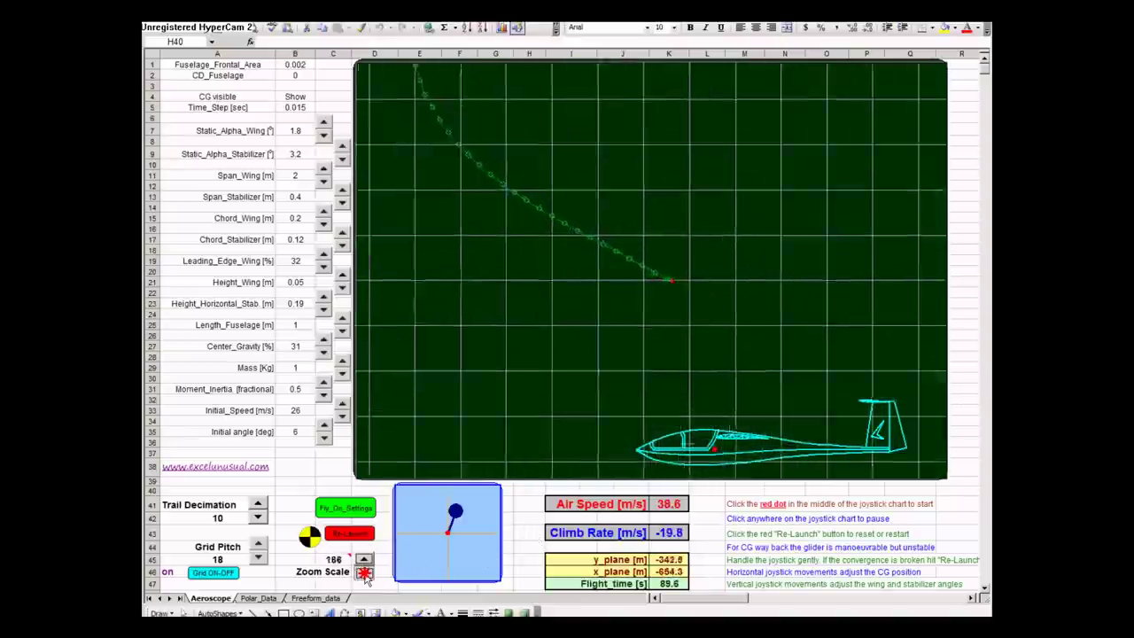
{"action": "left_click", "coordinate": [364, 571]}
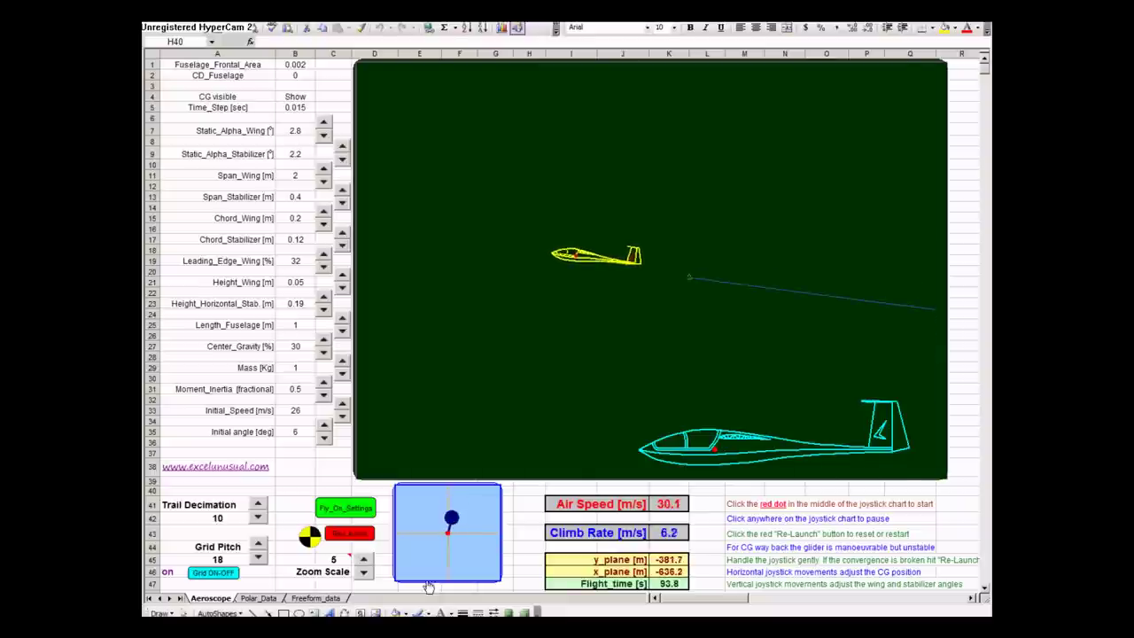
{"action": "left_click", "coordinate": [258, 517]}
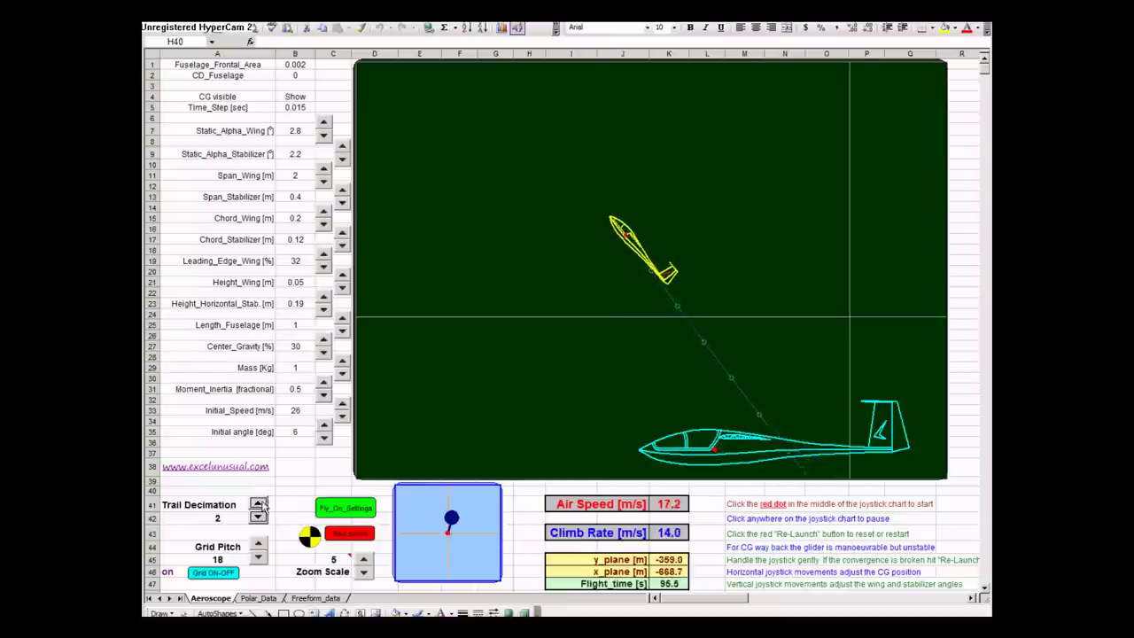
{"action": "left_click", "coordinate": [257, 503]}
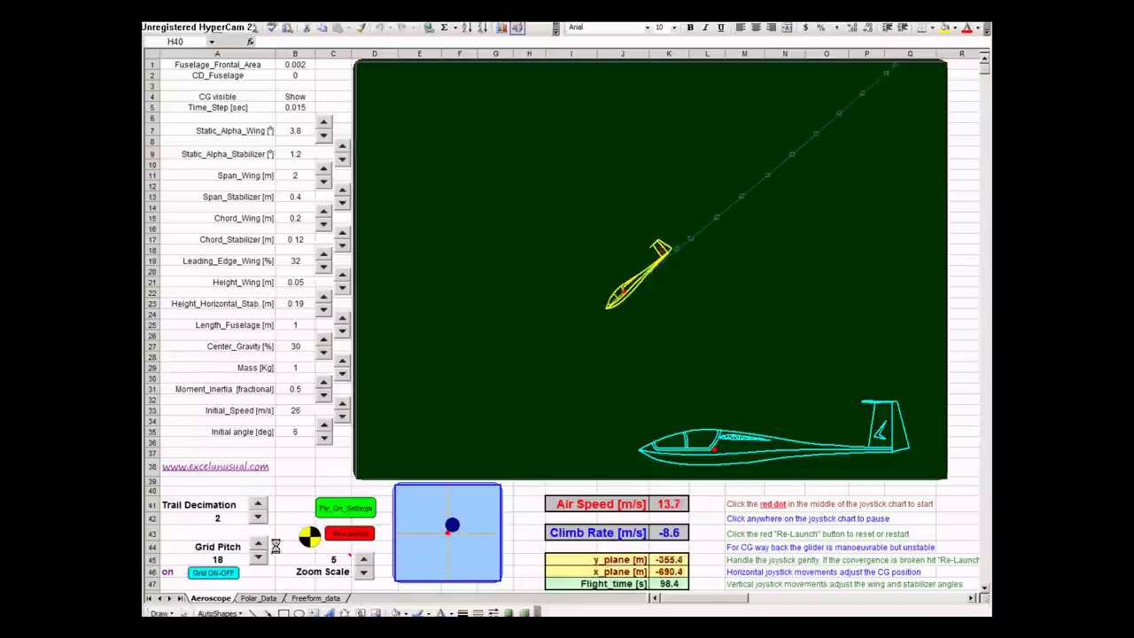
Turn the chart grid on and set Grid Pitch to 3
{"action": "left_click", "coordinate": [212, 574]}
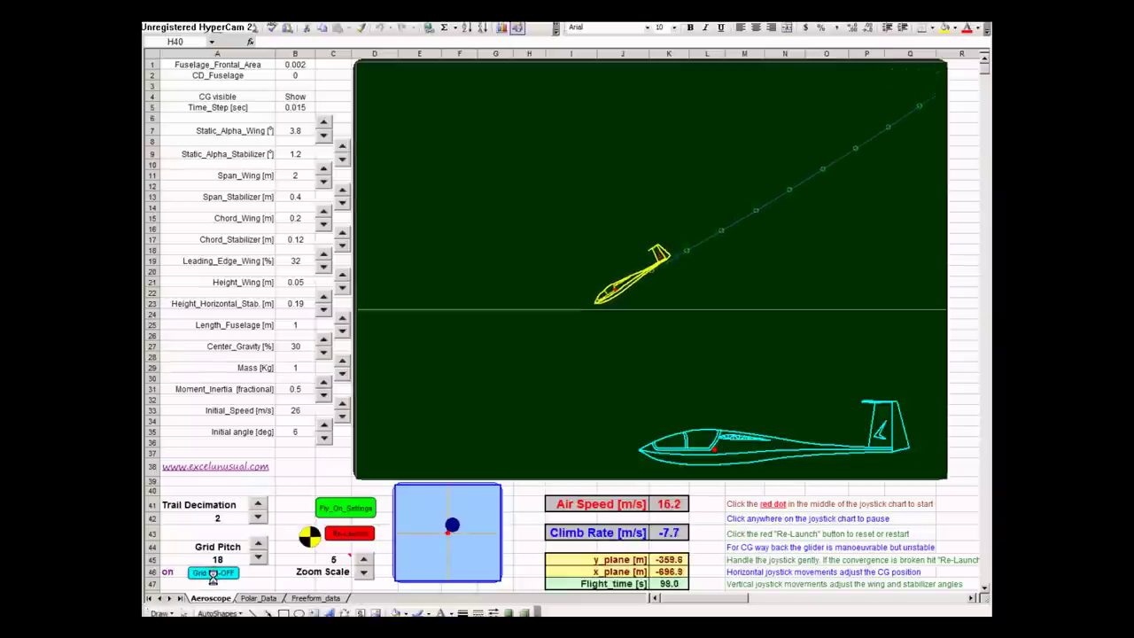
{"action": "left_click", "coordinate": [262, 557]}
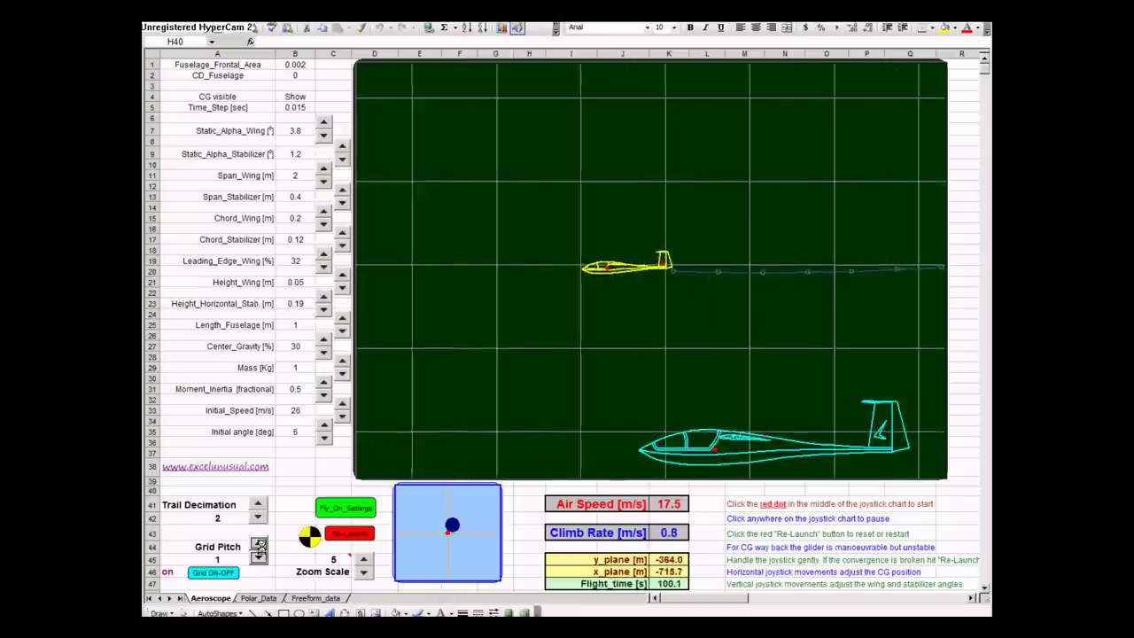
{"action": "left_click", "coordinate": [258, 542]}
{"action": "left_click", "coordinate": [258, 542]}
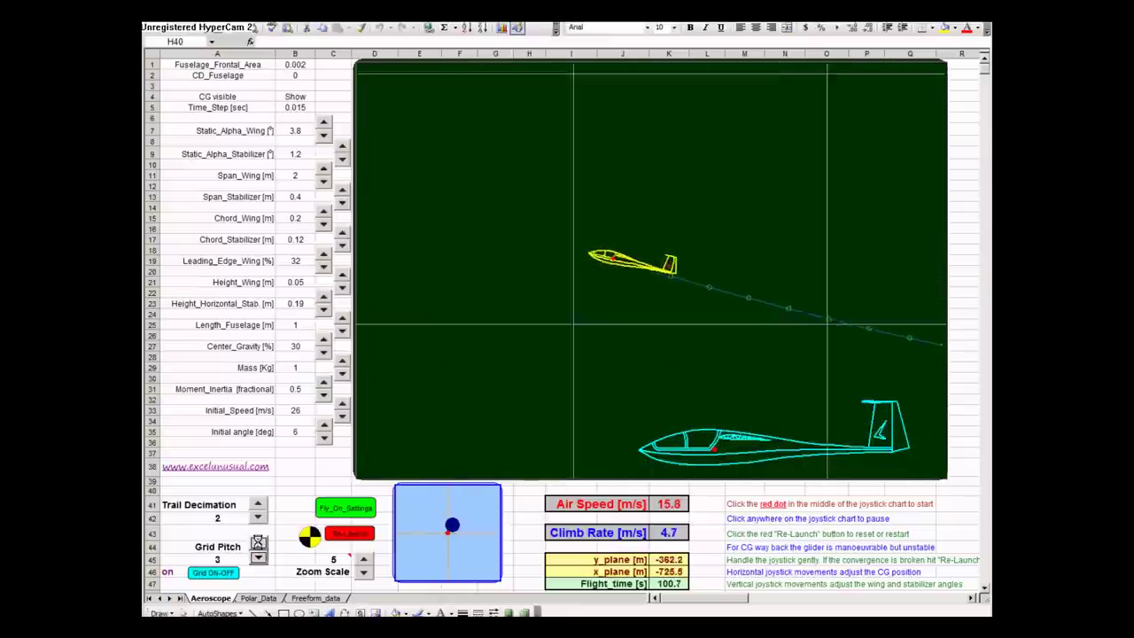
Zoom the flight view out to a Zoom Scale of 17
{"action": "left_click", "coordinate": [363, 558]}
{"action": "left_click", "coordinate": [363, 559]}
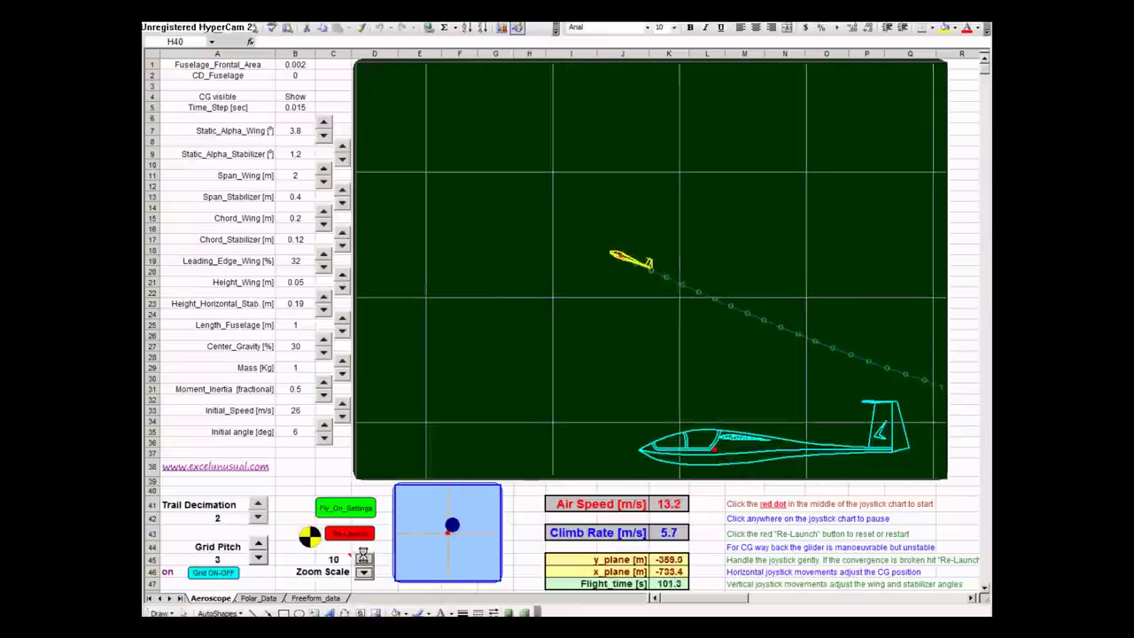
{"action": "left_click", "coordinate": [363, 559]}
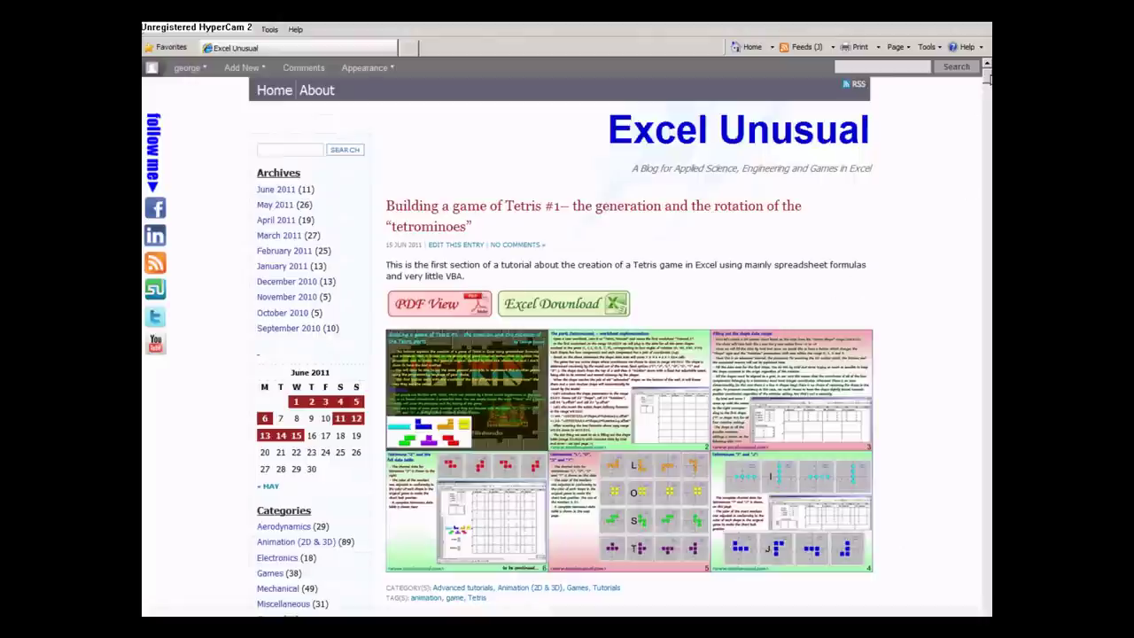
Scroll the Excel Unusual blog page down toward the Flight Simulator Tutorial #3 post
{"action": "left_click_drag", "start_coordinate": [987, 78], "coordinate": [987, 113]}
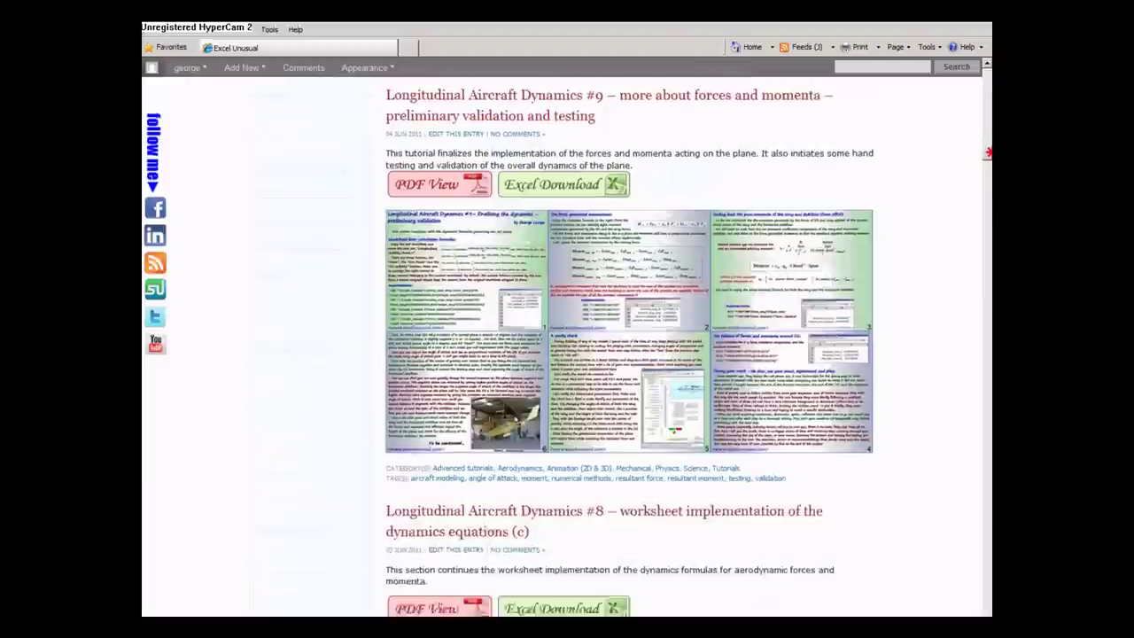